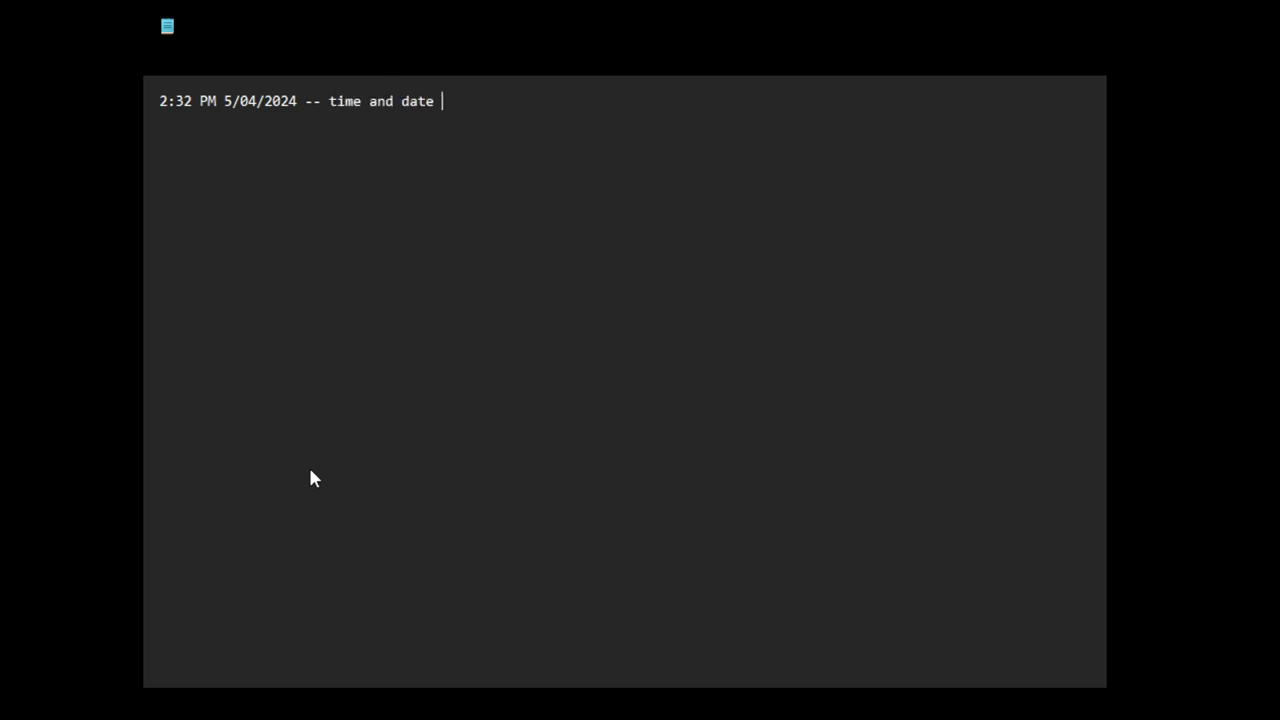
# Complete the heading line with "of recording video" and add the line "the future looks bleak" below it.
pyautogui.write('recording video')
pyautogui.press('Return')
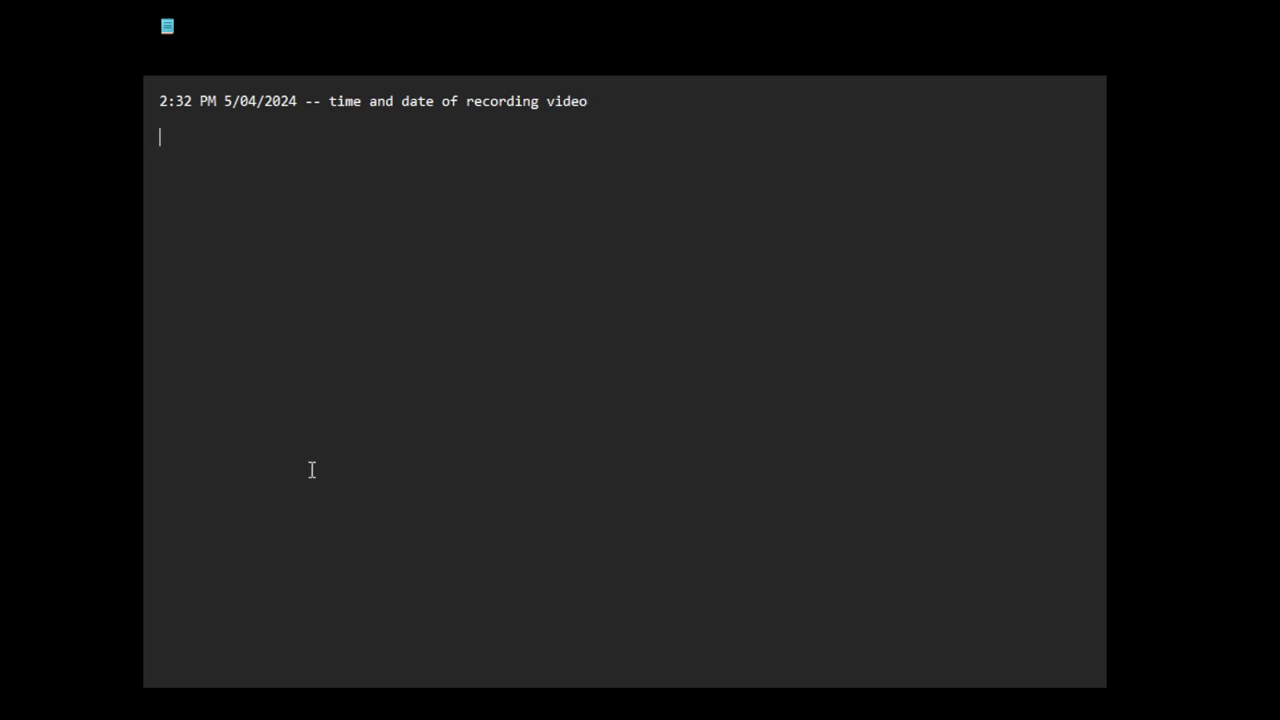
pyautogui.write('the future looks blead')
pyautogui.press('BackSpace')
pyautogui.write('k')
pyautogui.press('Return')
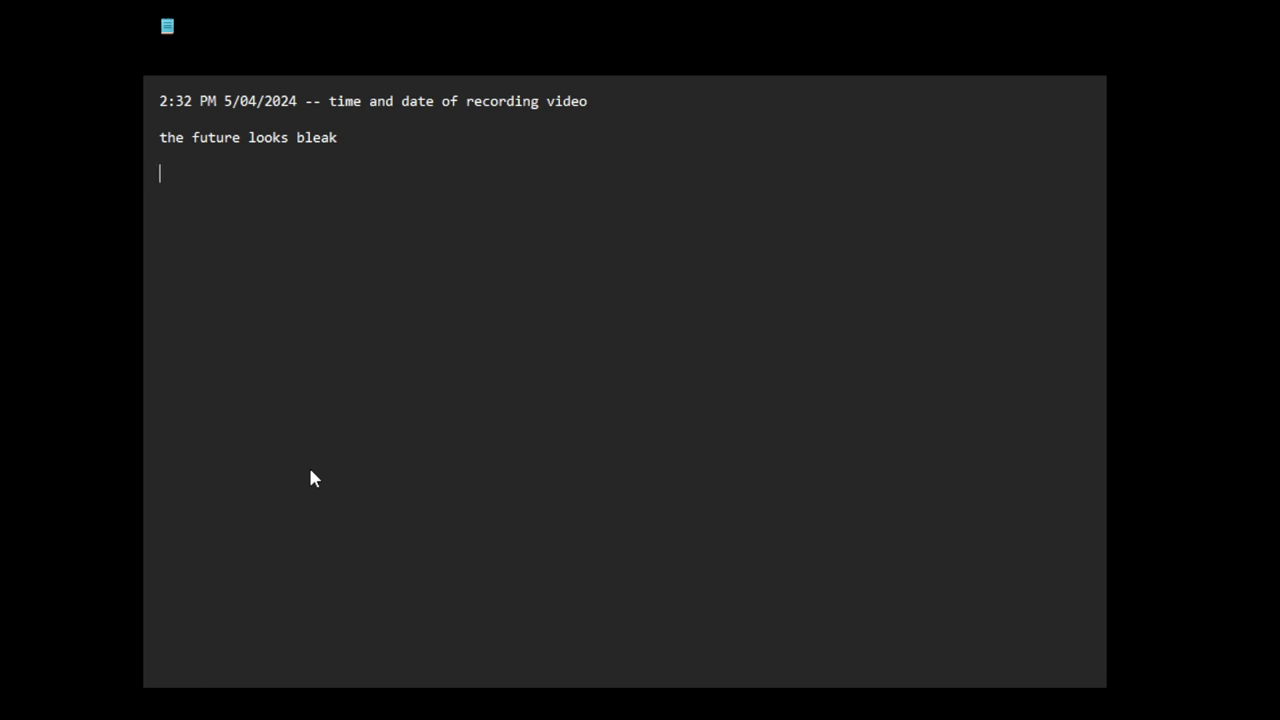
# Add the paragraph "(it looks like) we are headed to total war, nuclear exchanges, death due to "the cure", famines (engineered by the cabal)..".
pyautogui.write('(it looks like) we are headed towa')
pyautogui.press('BackSpace')
pyautogui.press('BackSpace')
pyautogui.write('total war')
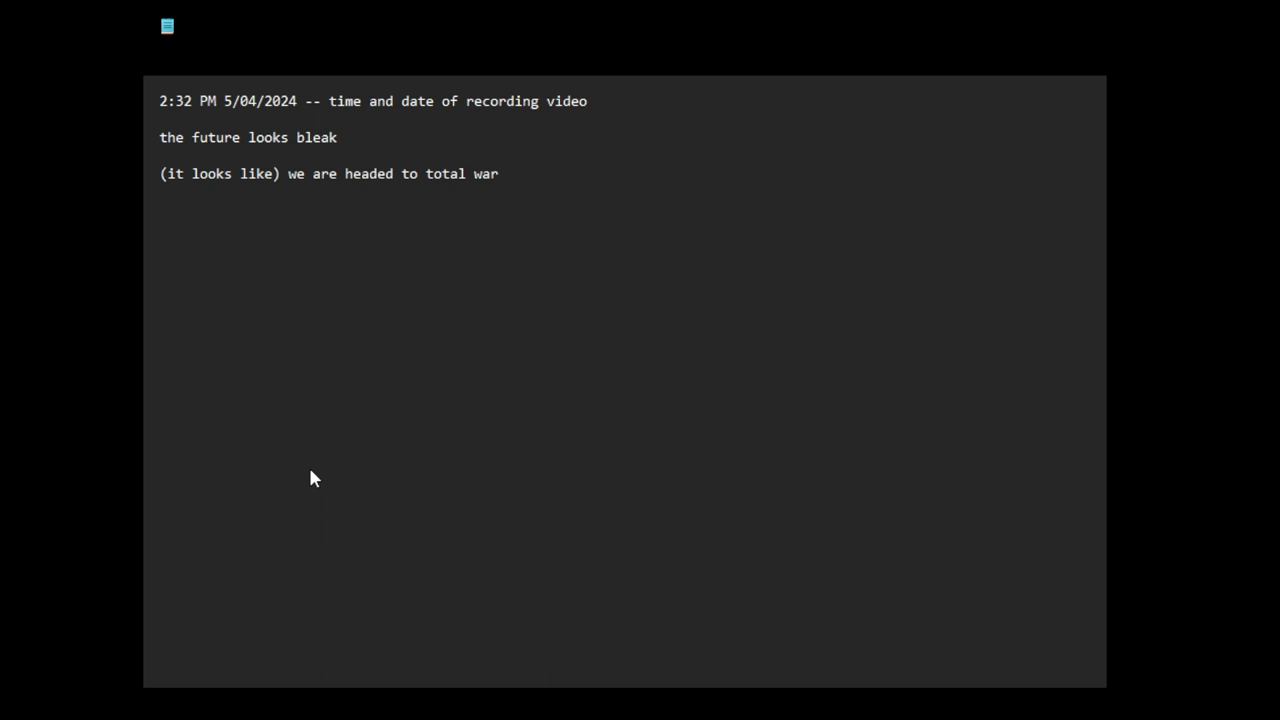
pyautogui.write(', nuclear exchan')
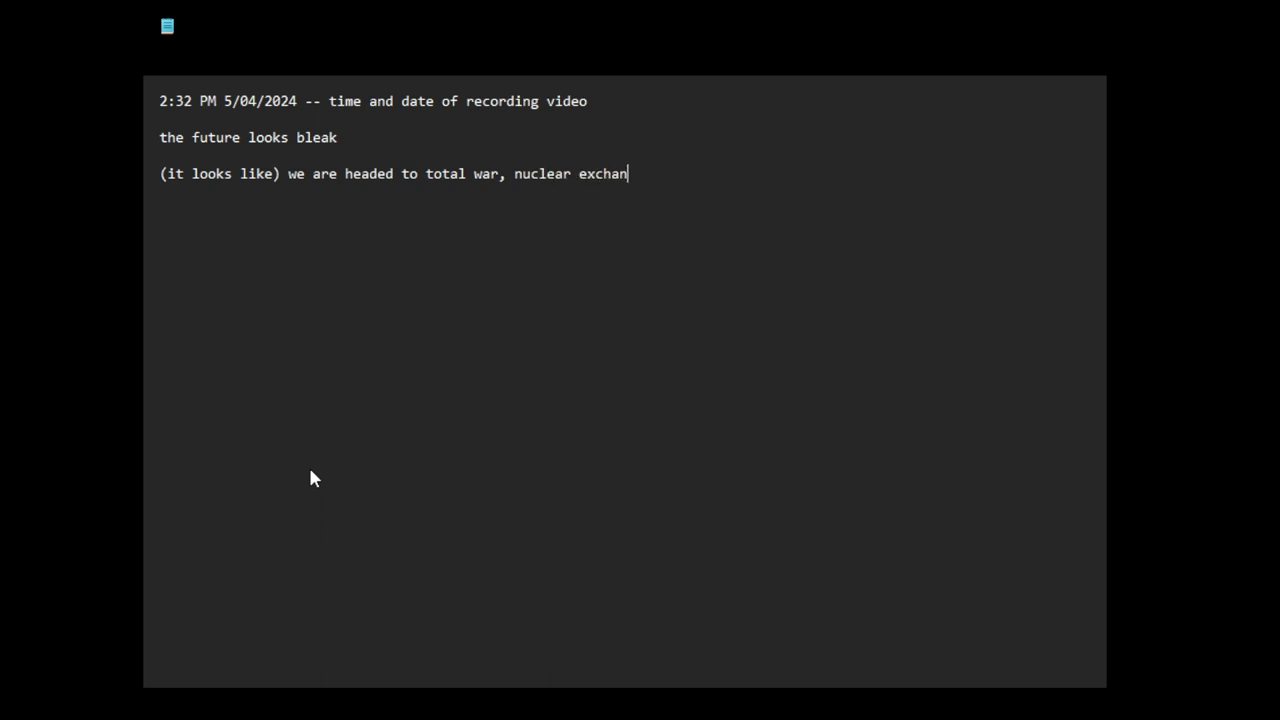
pyautogui.write('ges, death due to')
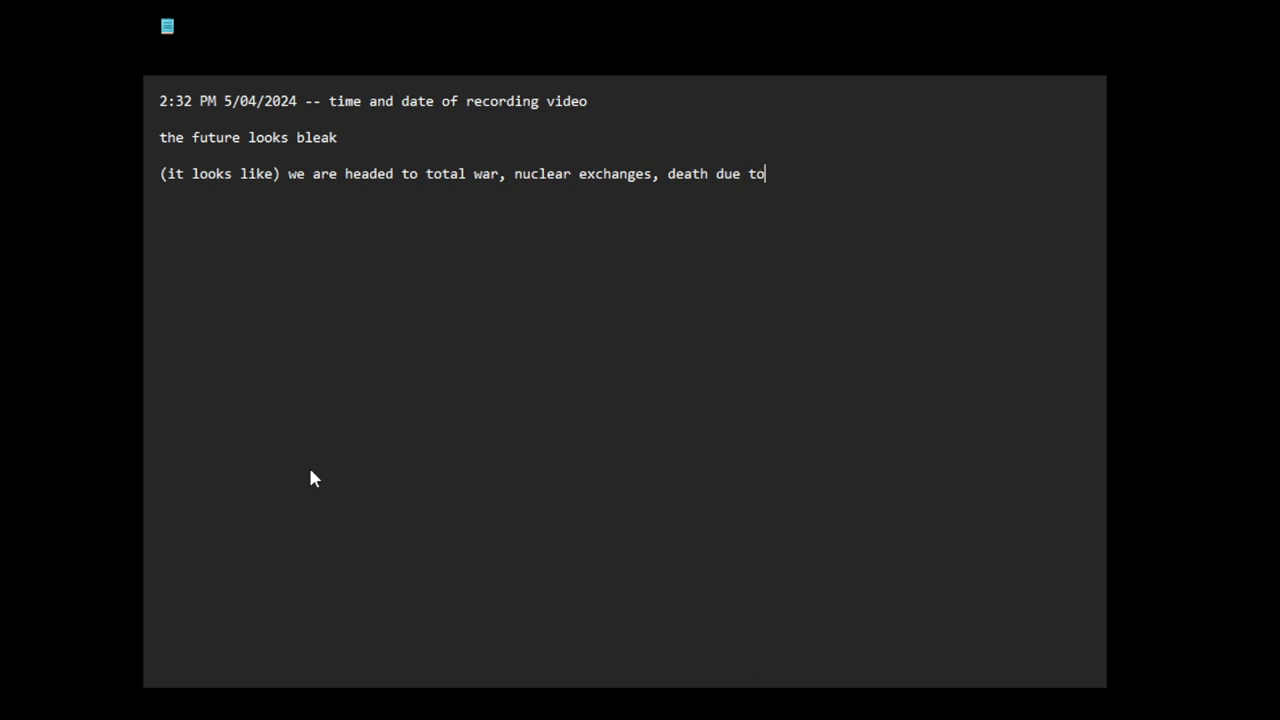
pyautogui.write(' "the cure", famines (')
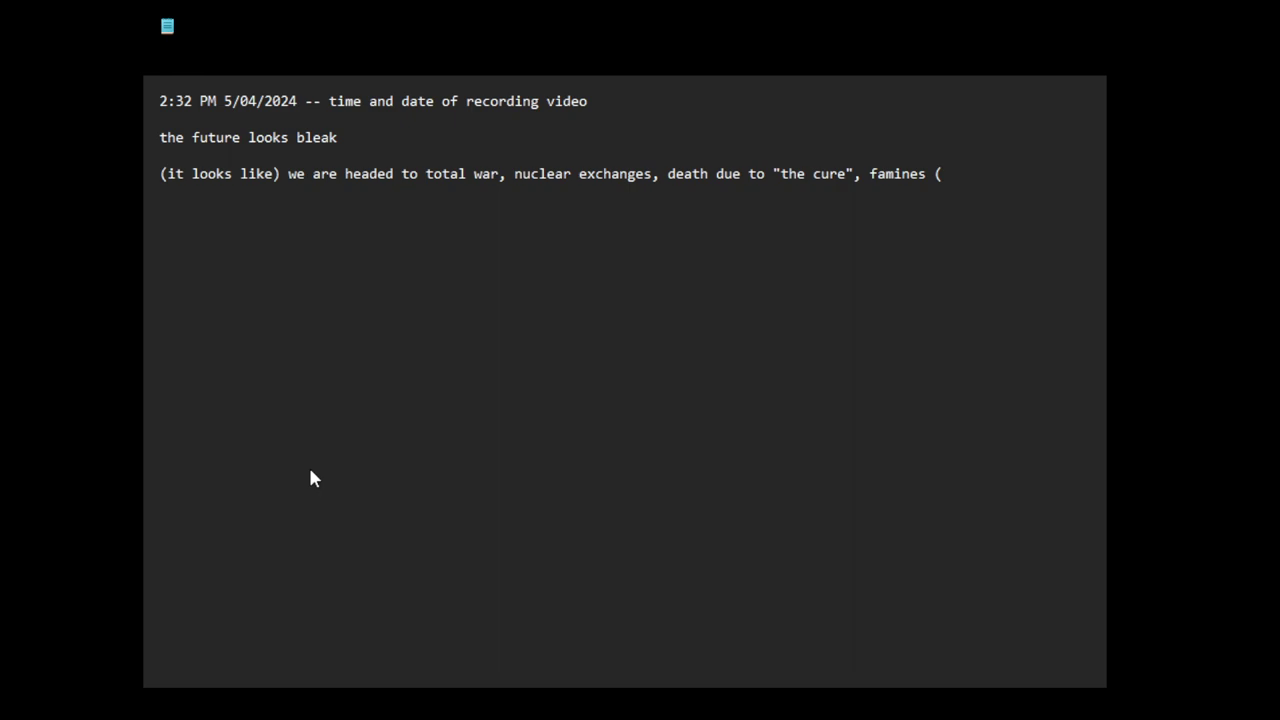
pyautogui.write('engineered by ')
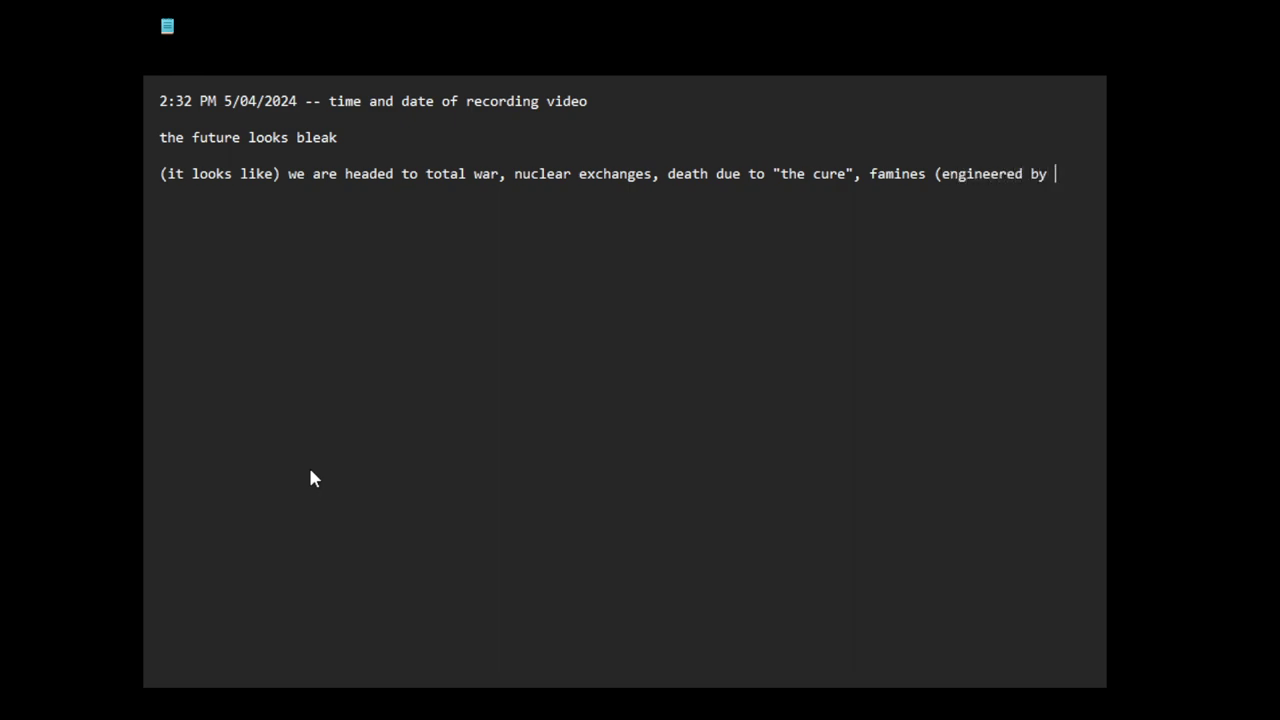
pyautogui.write('the cabal')
pyautogui.write(')..')
pyautogui.press('BackSpace')
# Add a separate paragraph reading "it looks like the end times" below the one about the cabal.
pyautogui.press('Return')
pyautogui.press('Return')
pyautogui.write('it ')
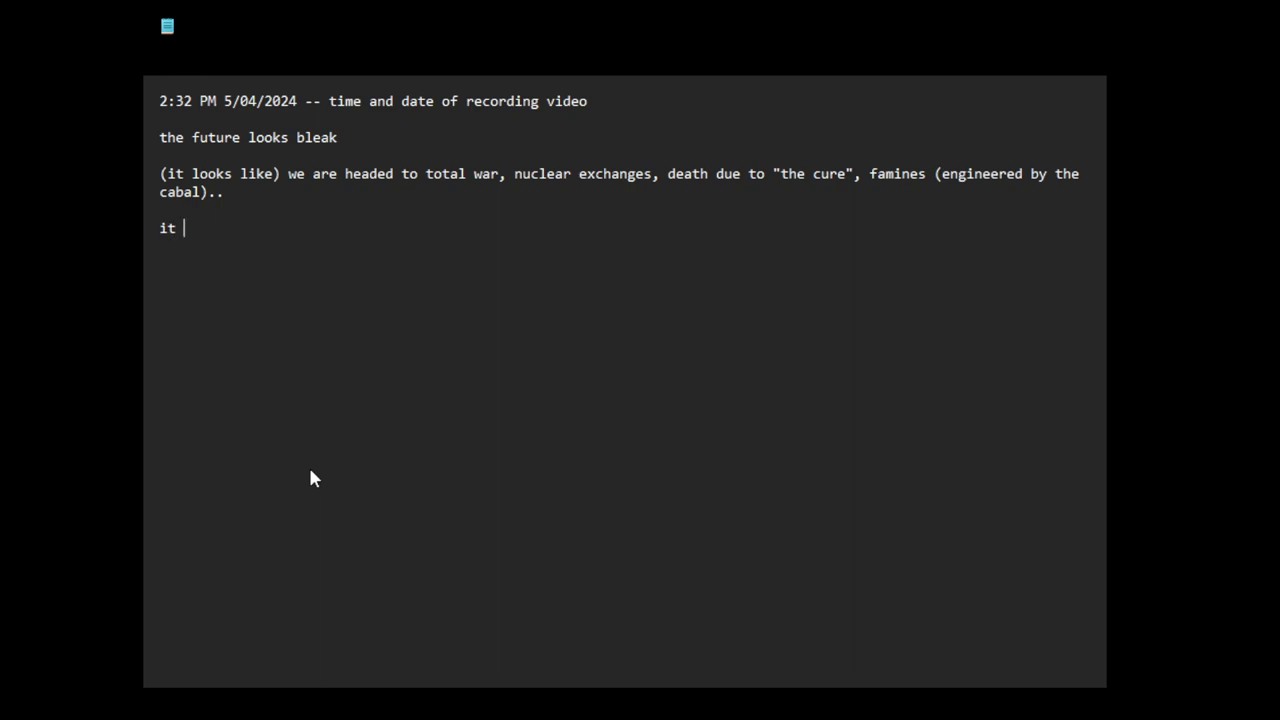
pyautogui.write('looks t')
pyautogui.press('BackSpace')
pyautogui.write('like the ')
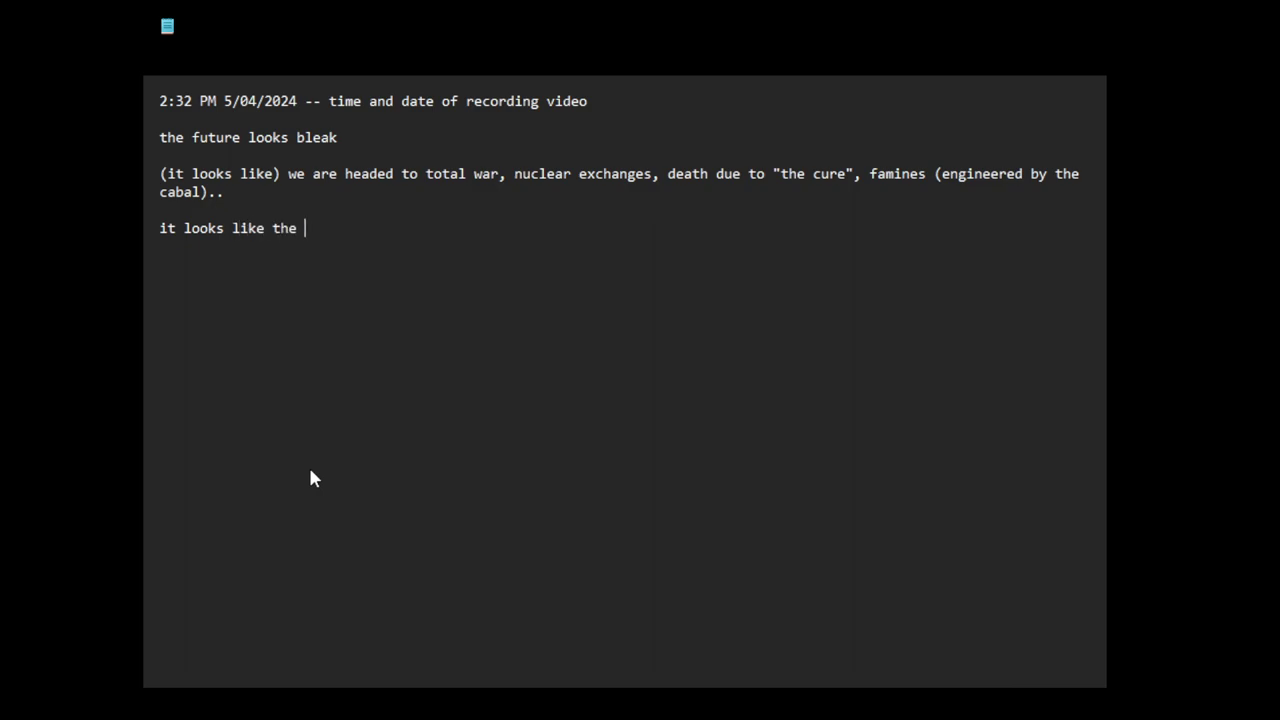
pyautogui.write('end times')
# Start a new paragraph after a blank line with "death of the ego.. destroy your mind".
pyautogui.press('Return')
pyautogui.press('Return')
pyautogui.click(330, 311)
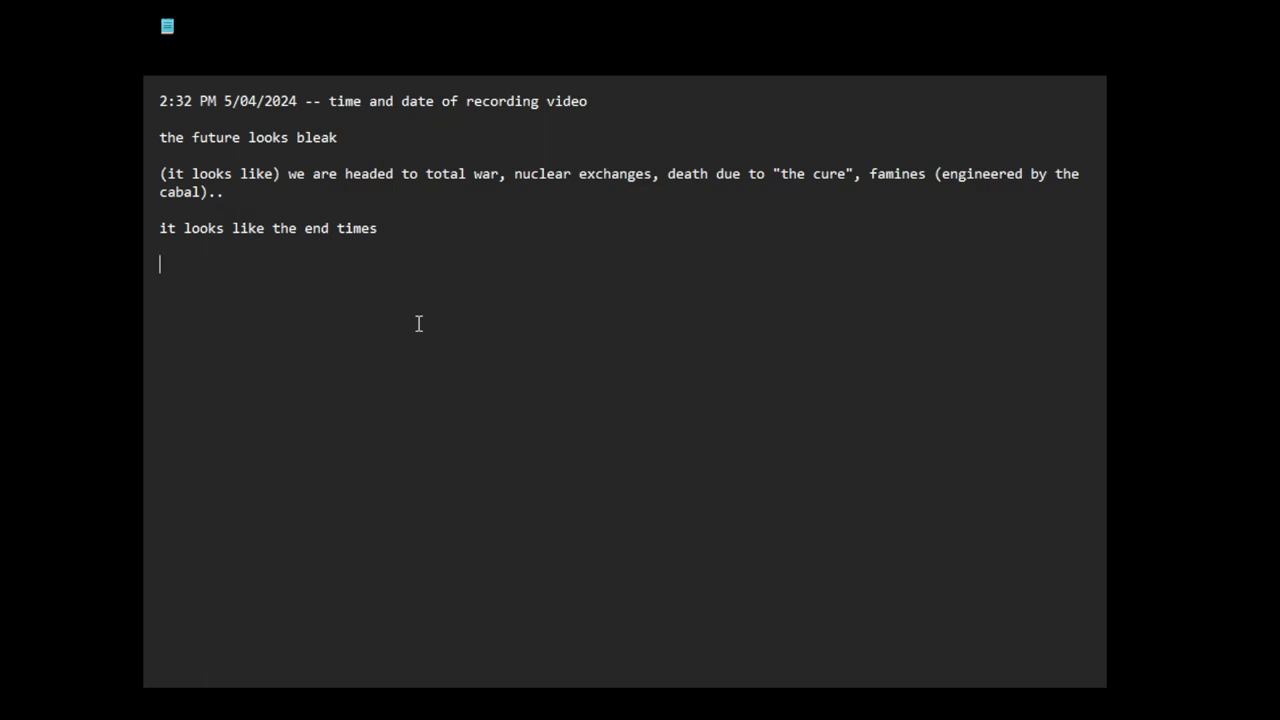
pyautogui.write('death of the ego..')
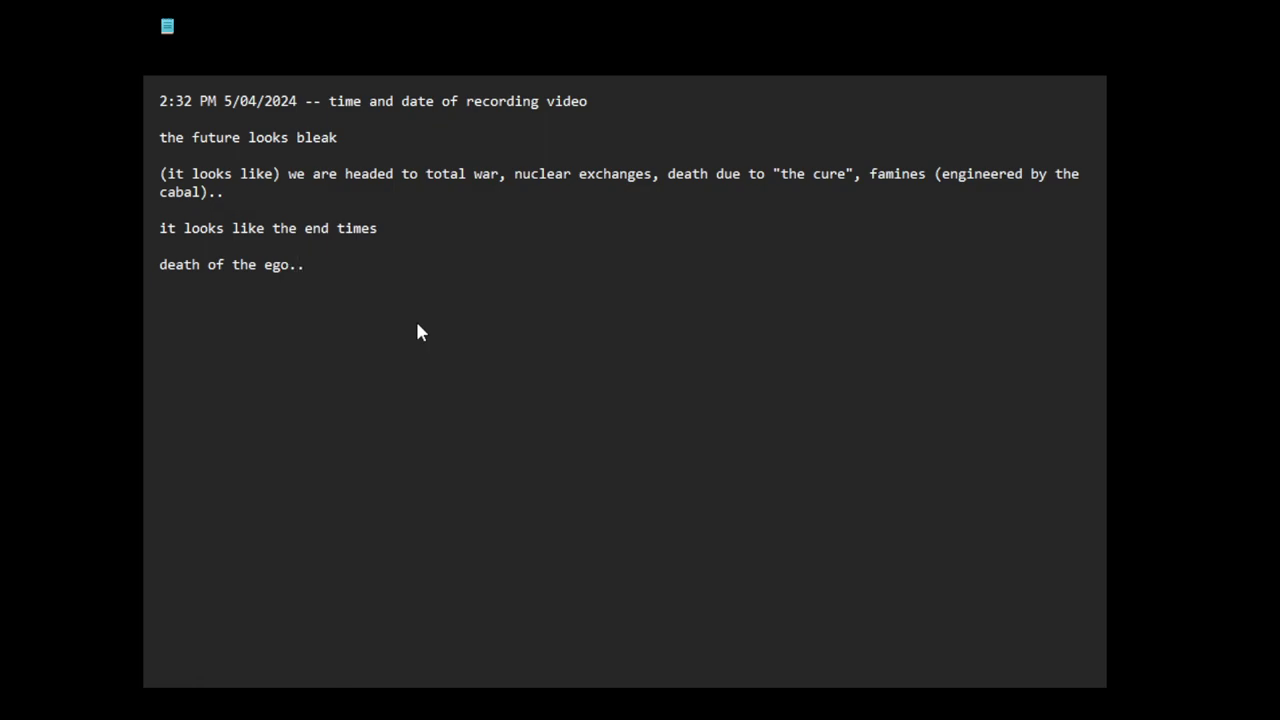
pyautogui.write('destroy')
pyautogui.write('your')
pyautogui.write('mind')
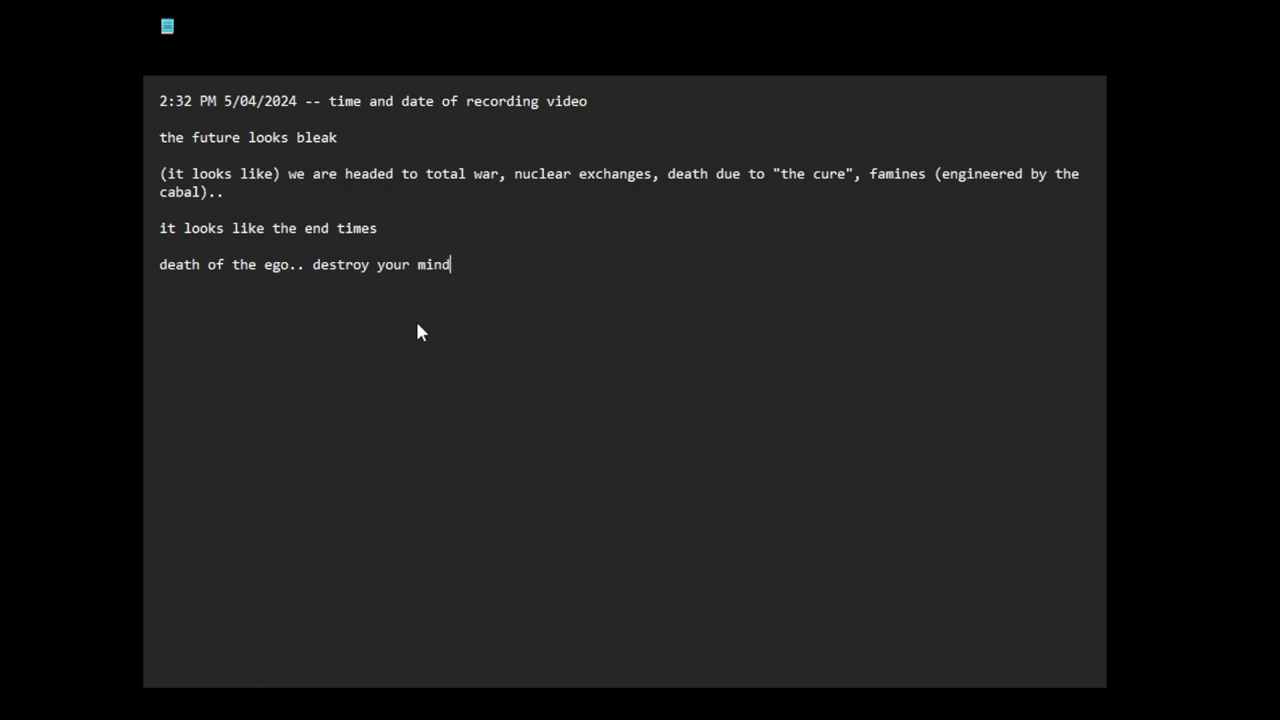
# Continue the ego paragraph with ", your mental fortitude, your emotional resilience, destroy your morality".
pyautogui.write(', your mental fortitude, your ')
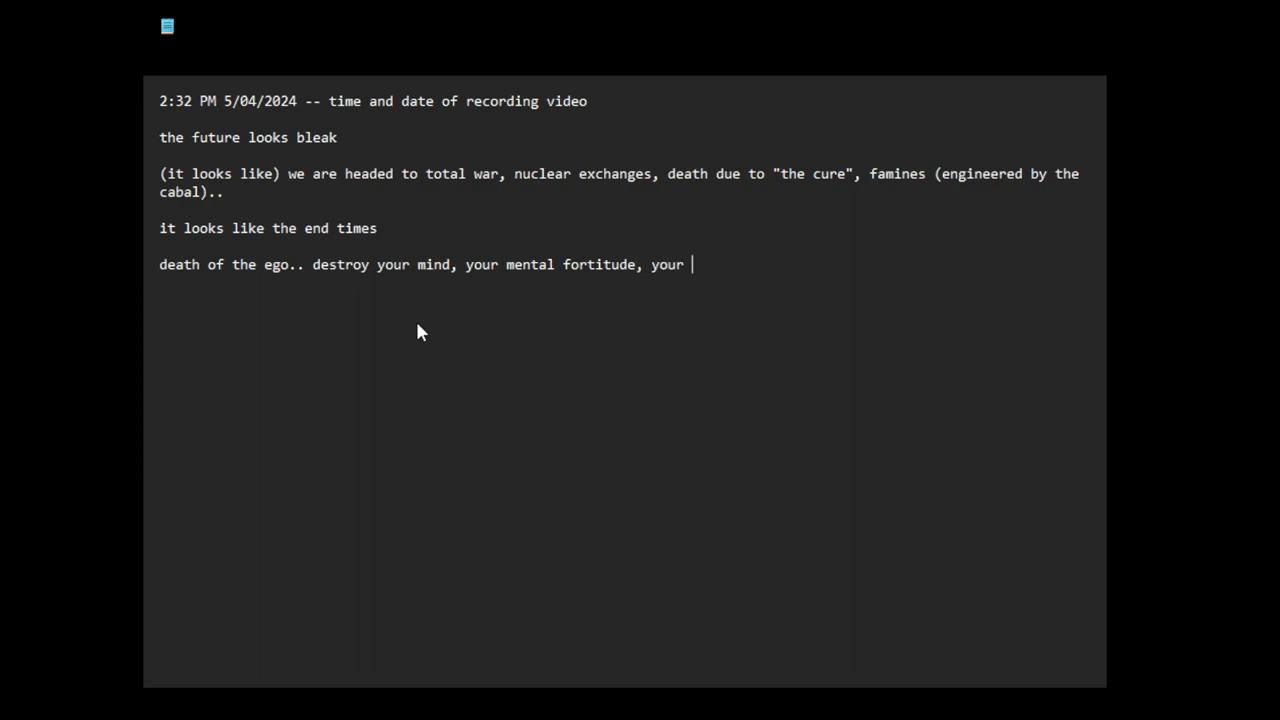
pyautogui.write('emotio')
pyautogui.write('nal res')
pyautogui.press('BackSpace')
pyautogui.write('resilience,')
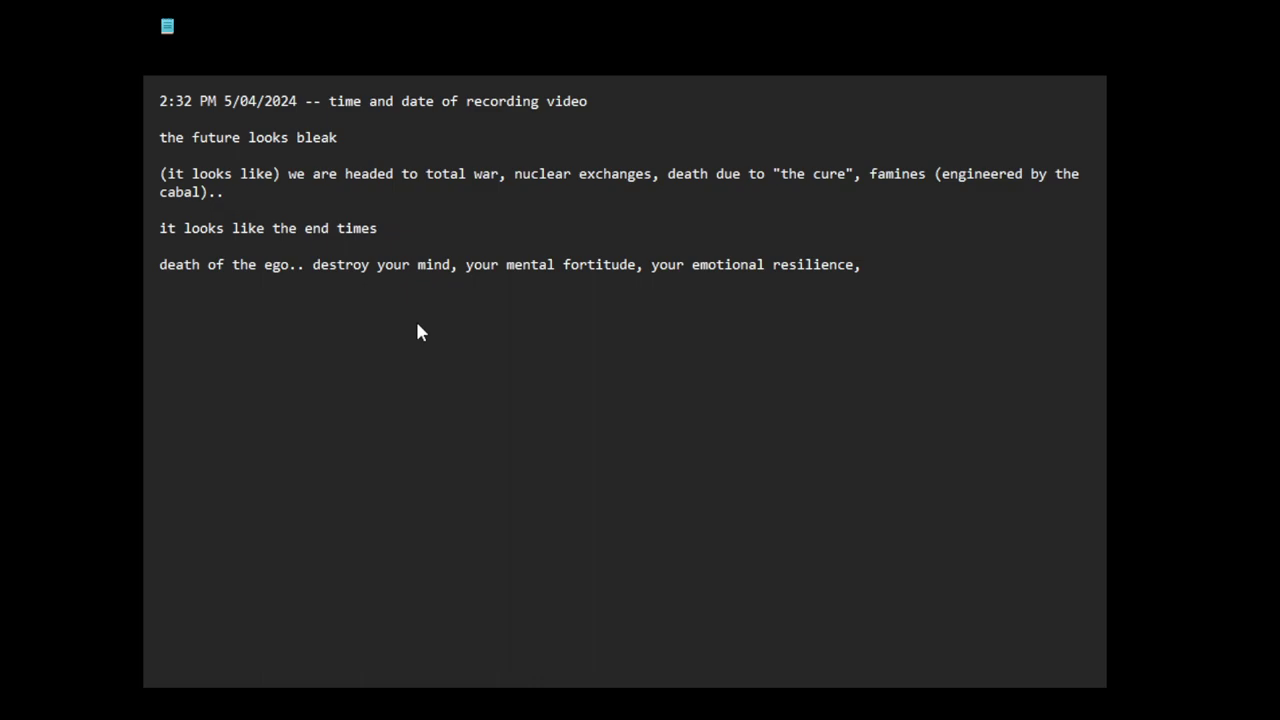
pyautogui.write('destroy your morality')
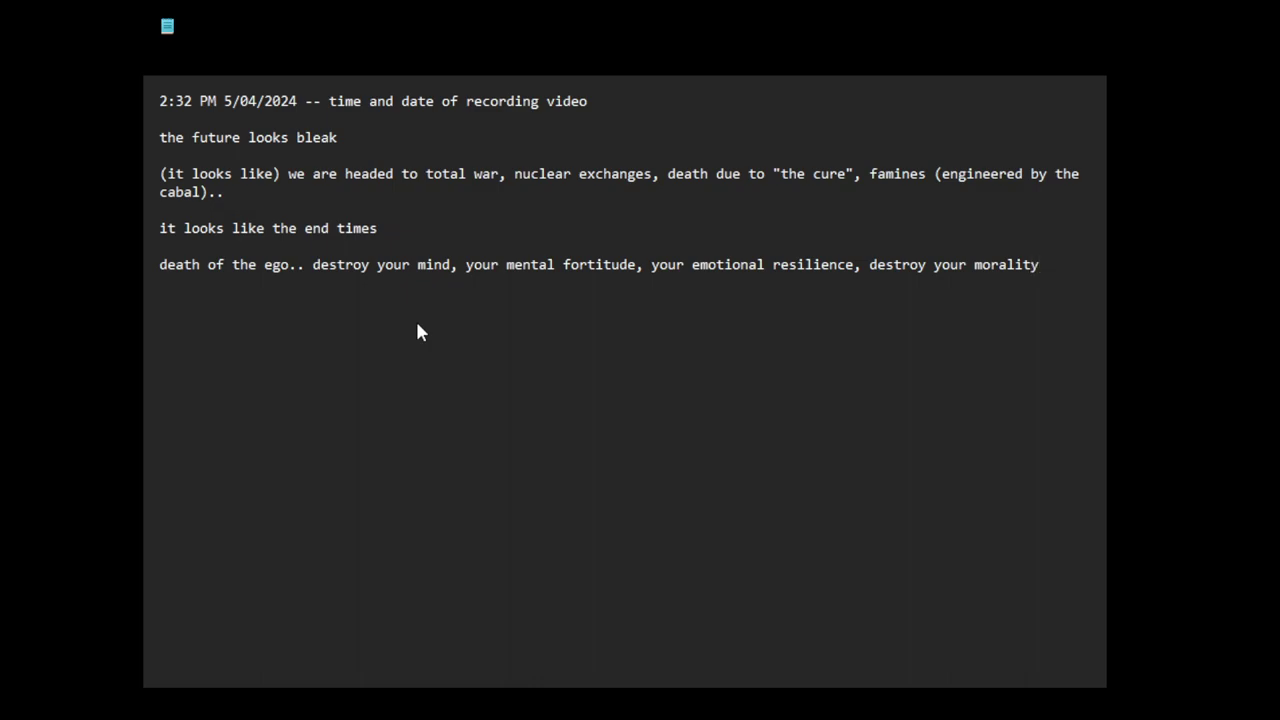
# Finish the ego paragraph with "/integrity by making your betray your own values.." directly after "morality".
pyautogui.write('/integetry b')
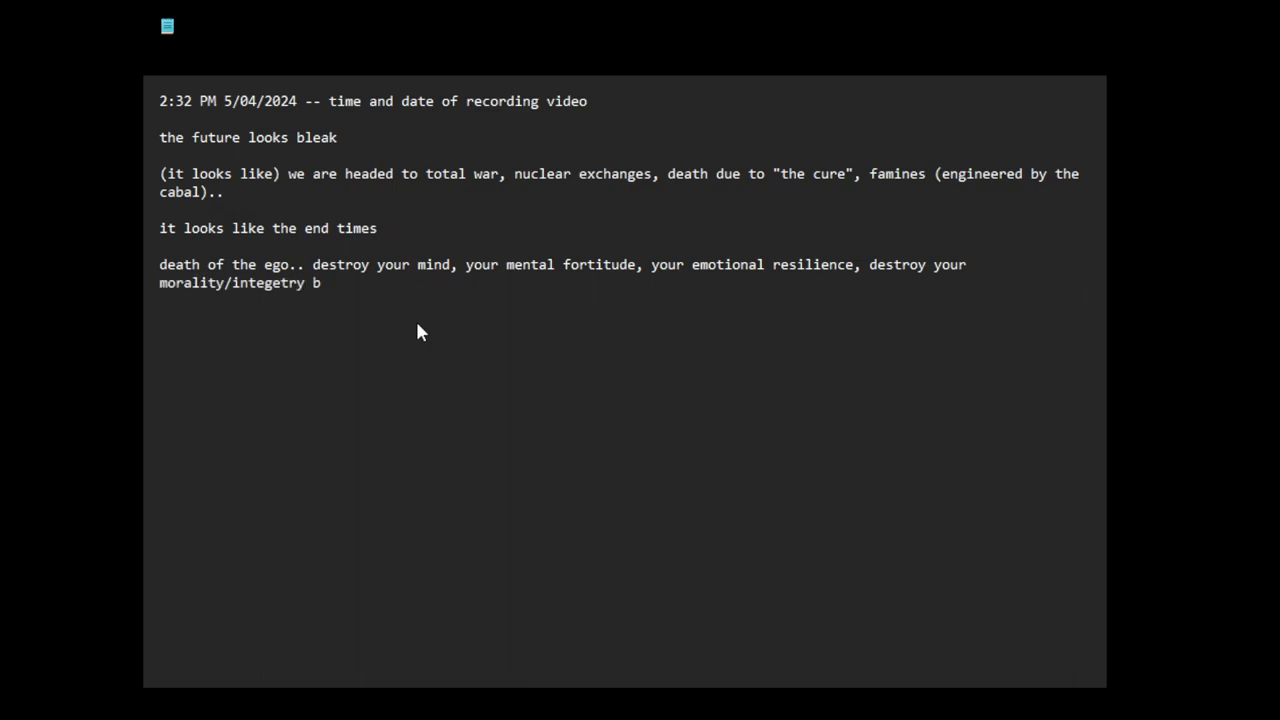
pyautogui.press('BackSpace')
pyautogui.press('BackSpace')
pyautogui.press('BackSpace')
pyautogui.press('BackSpace')
pyautogui.press('BackSpace')
pyautogui.press('BackSpace')
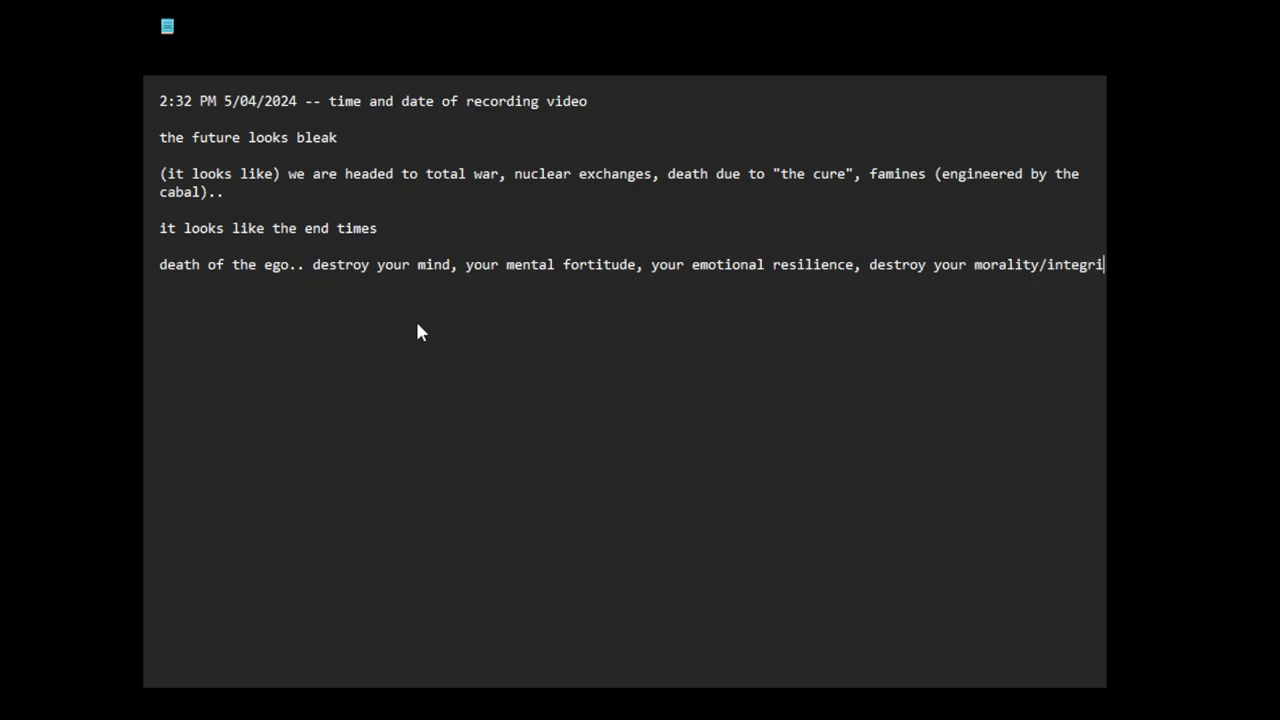
pyautogui.write('rity by mak')
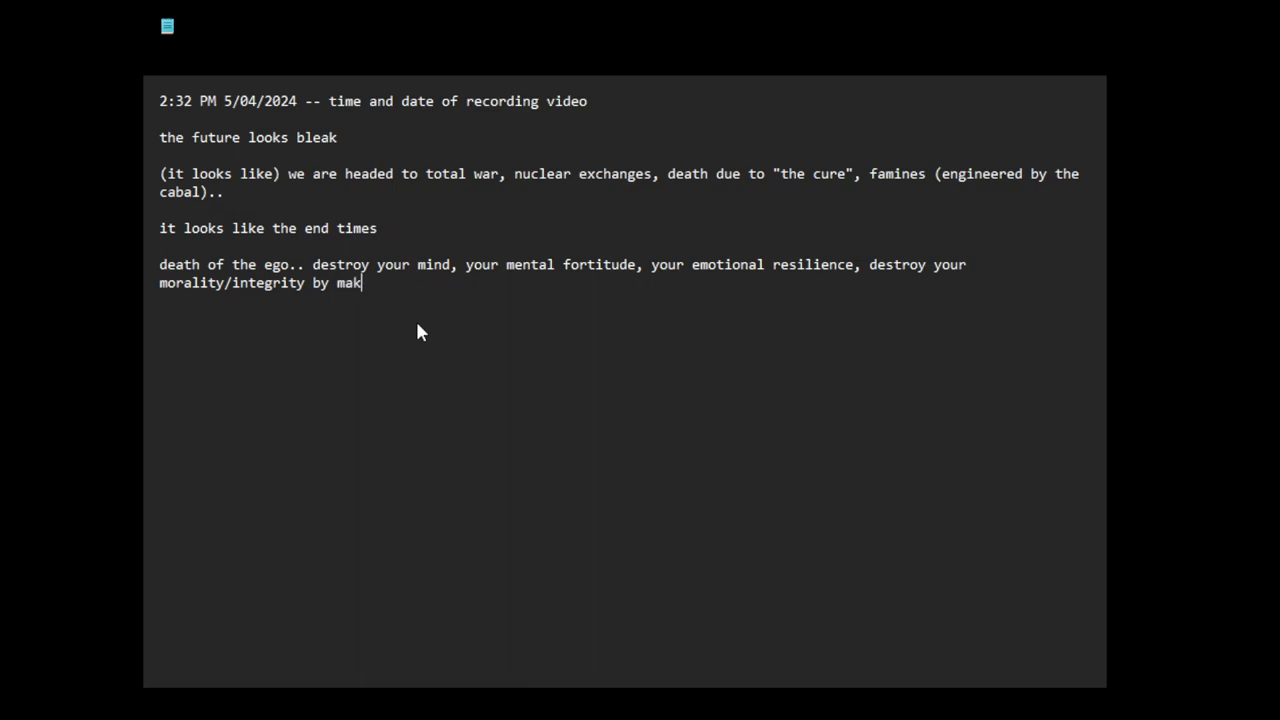
pyautogui.write('ing your betray your own')
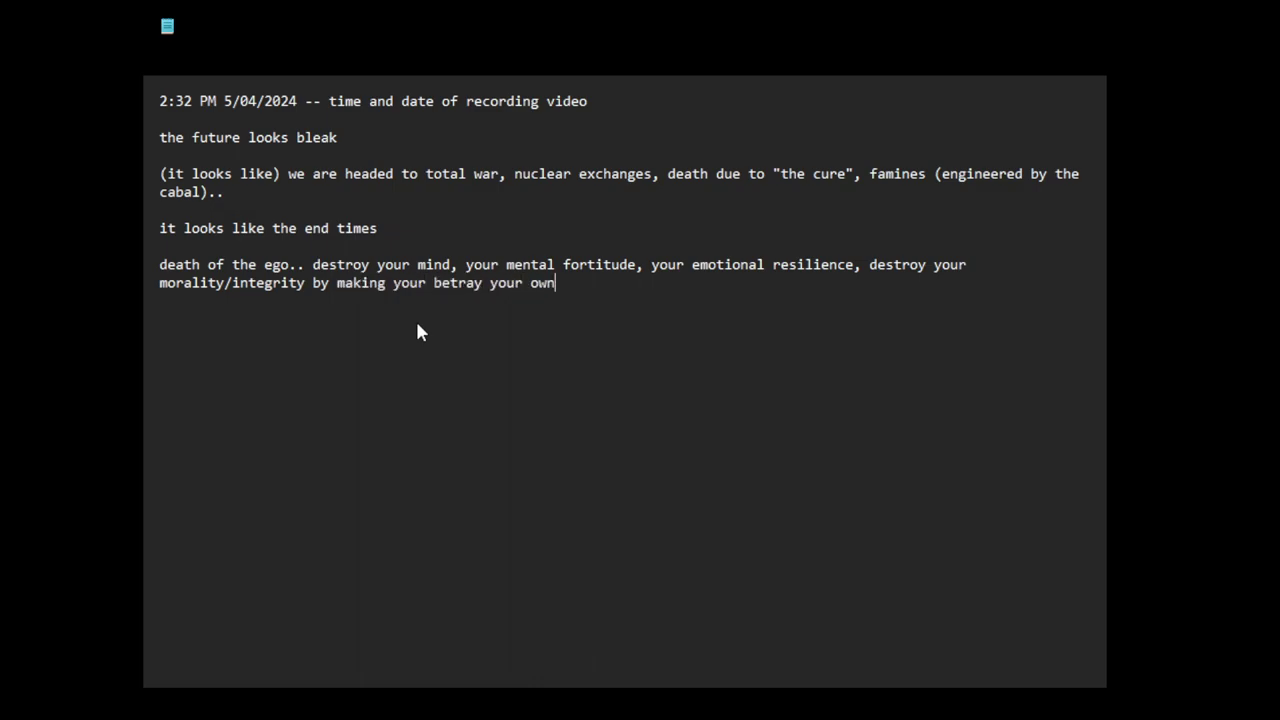
pyautogui.write(' values..')
# Start a new paragraph reading "if my soul exists after physical death, i don't want to come back, i want total annihilation..".
pyautogui.click(663, 300)
pyautogui.press('Return')
pyautogui.write('sd')
pyautogui.press('BackSpace')
pyautogui.press('BackSpace')
pyautogui.press('Return')
pyautogui.write('if my soul')
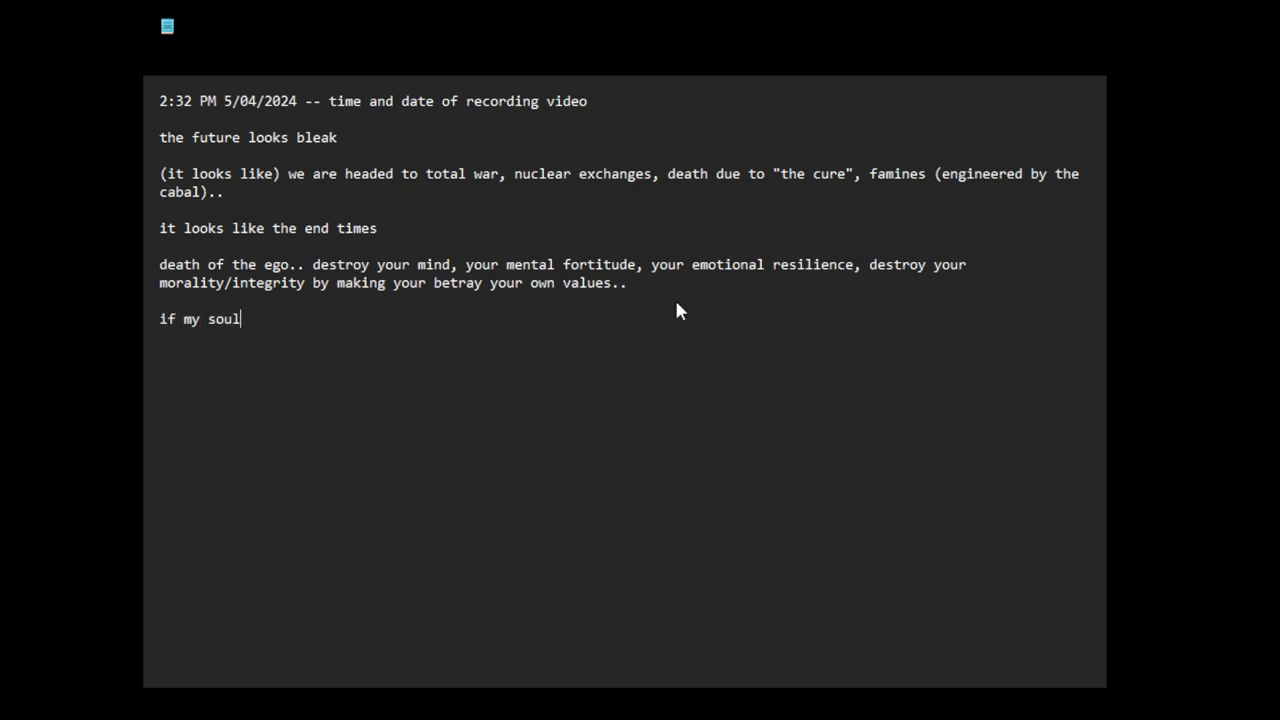
pyautogui.write(' exists after physical deat')
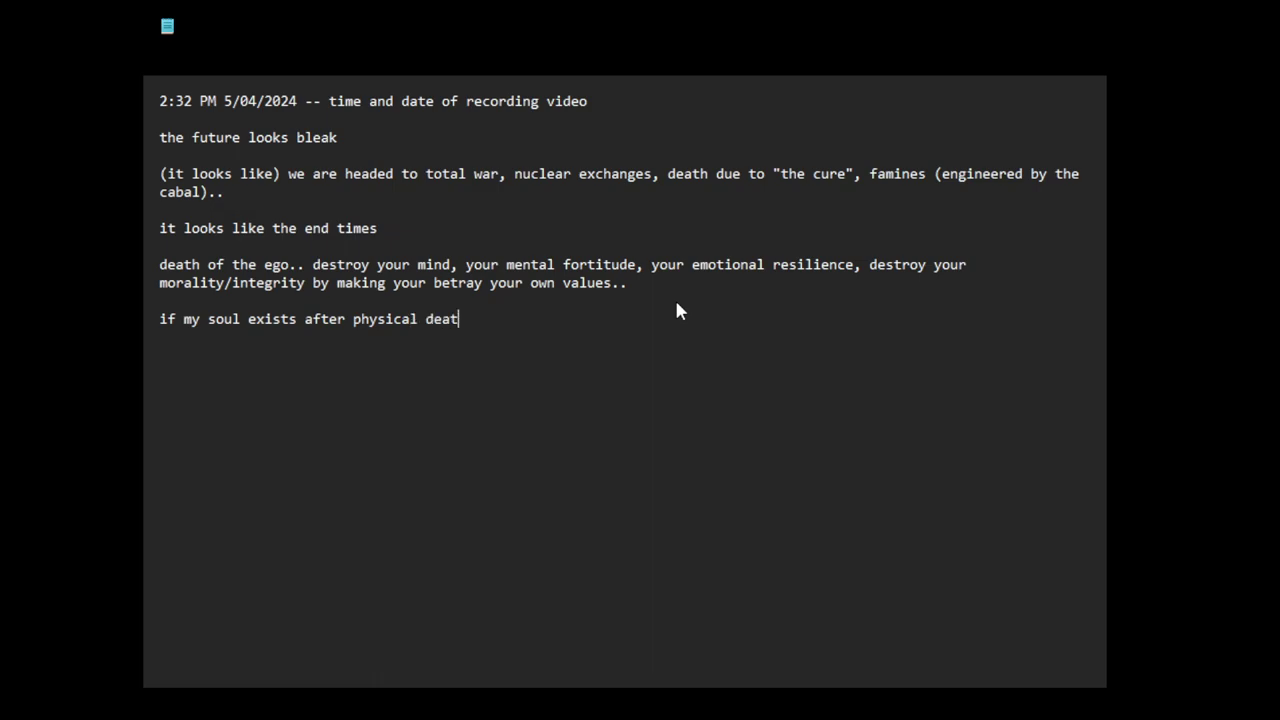
pyautogui.write("h, i don't want to come back, i want total annihilation.. ")
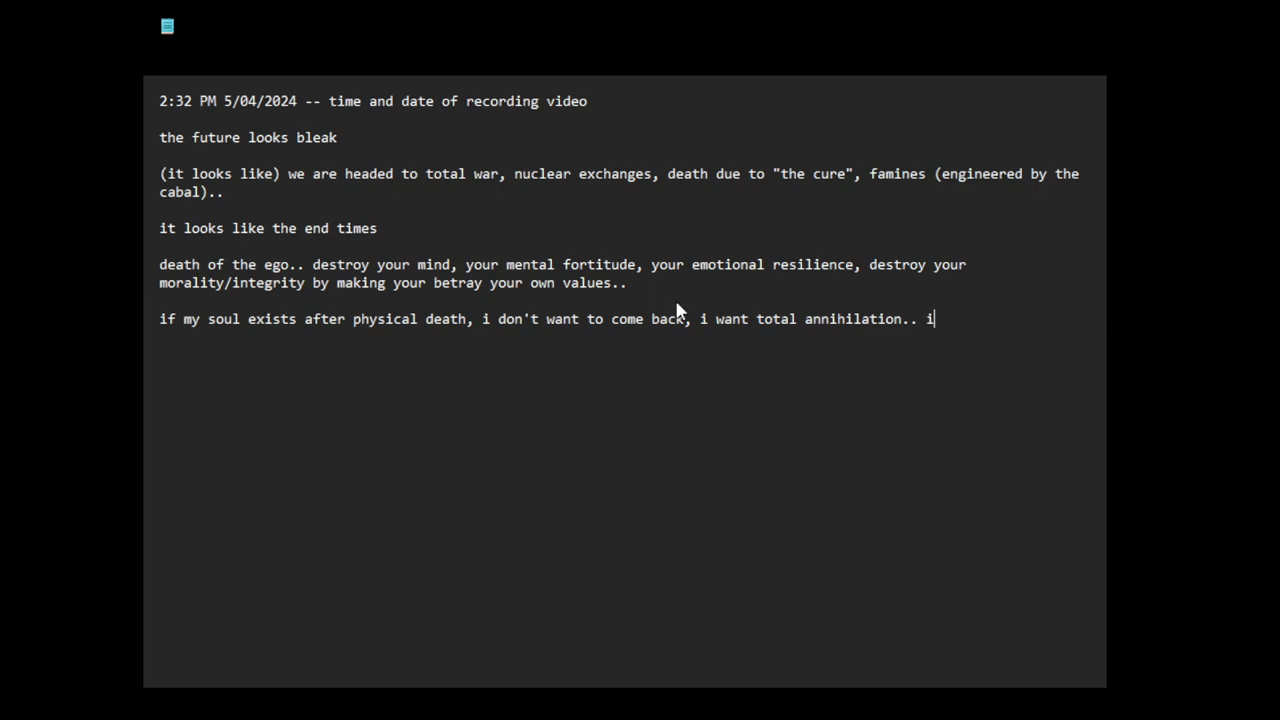
# Continue the soul paragraph with "i want my soul/ego to be popped like a bubble, and disappear".
pyautogui.write('i want my soul/ego to be popped like a ')
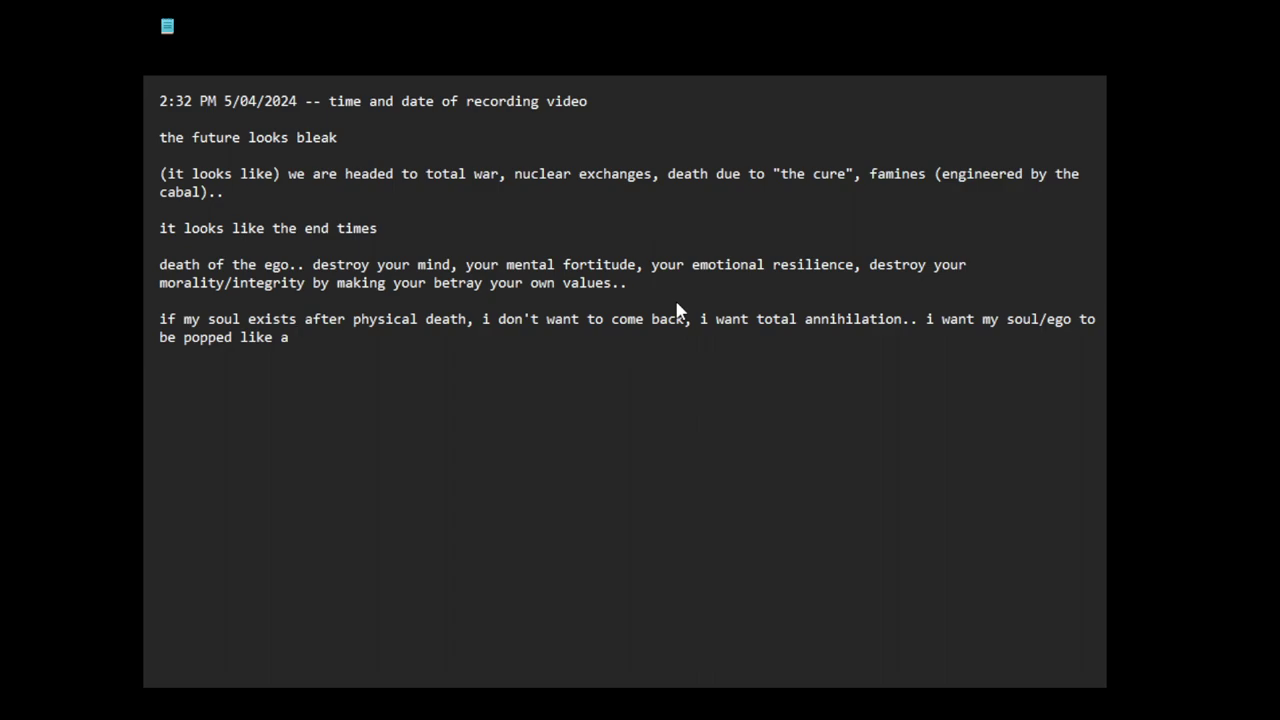
pyautogui.write('bubble, and')
pyautogui.write('dis')
pyautogui.press('BackSpace')
pyautogui.press('BackSpace')
pyautogui.write('isappear')
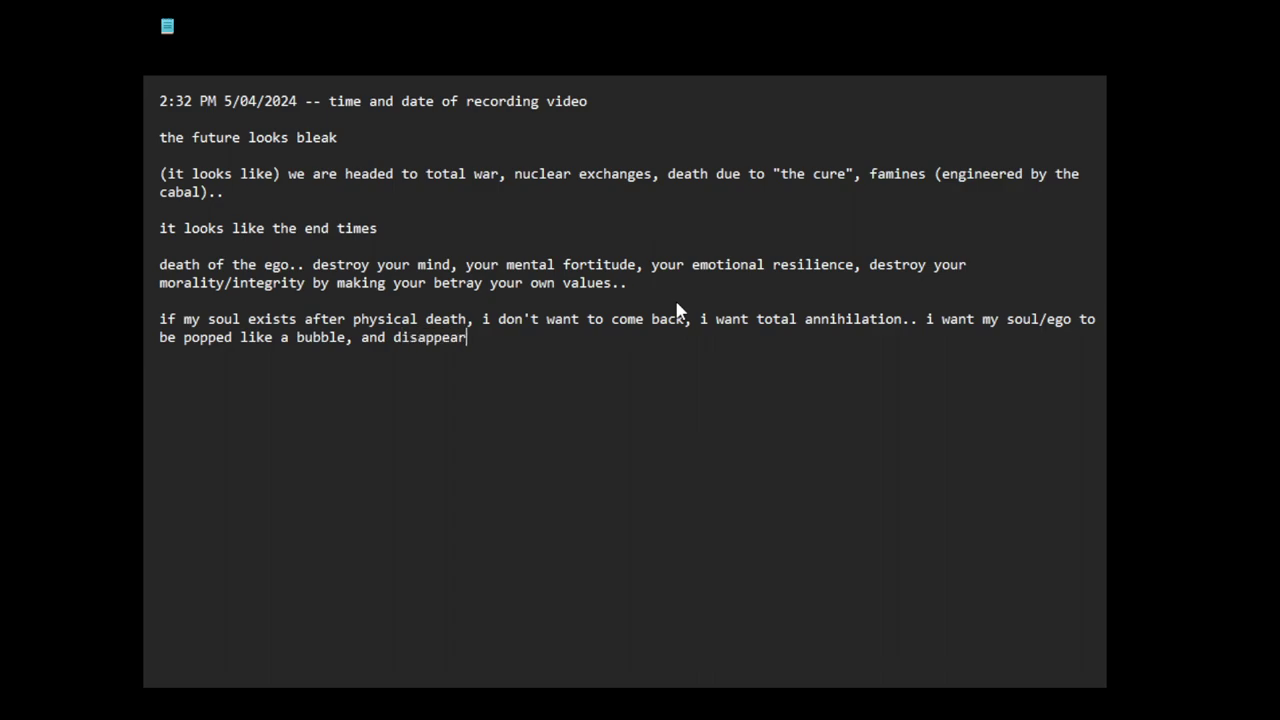
# End the soul paragraph with "into the ether" and start a new line after a blank one.
pyautogui.write(' into thje')
pyautogui.press('BackSpace')
pyautogui.press('BackSpace')
pyautogui.write('e ether')
pyautogui.click(649, 360)
pyautogui.press('Return')
pyautogui.press('Return')
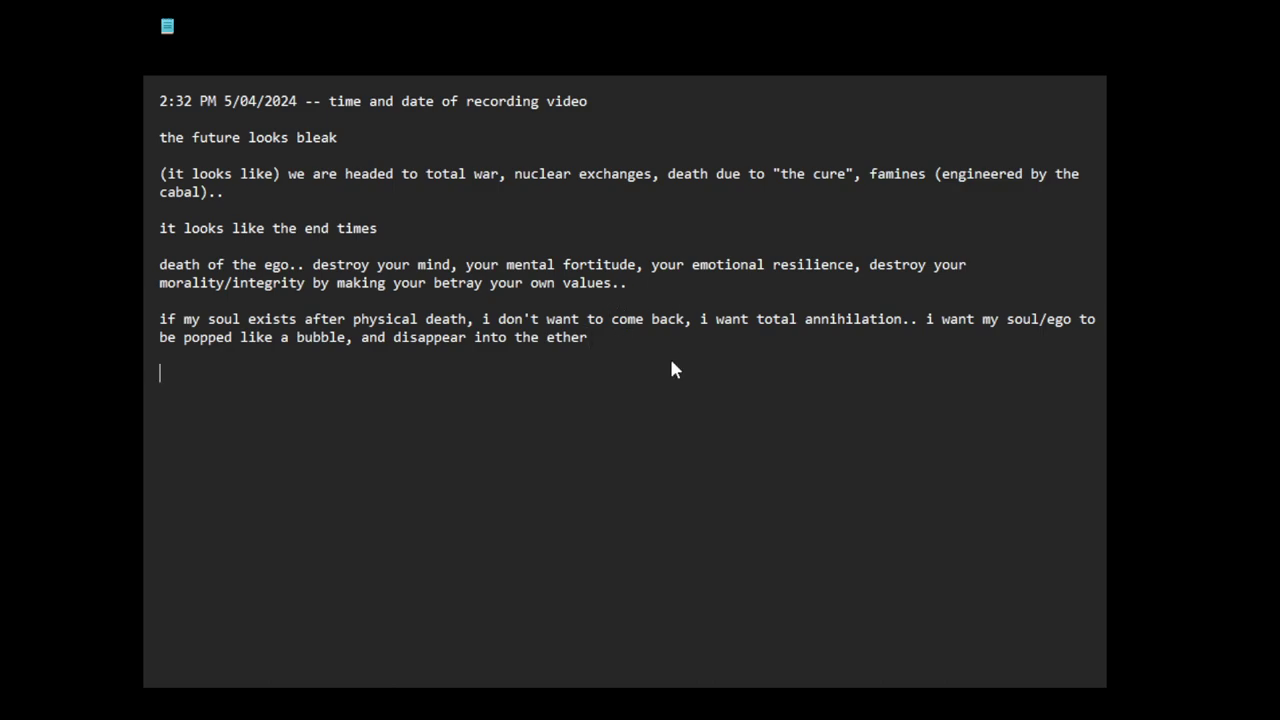